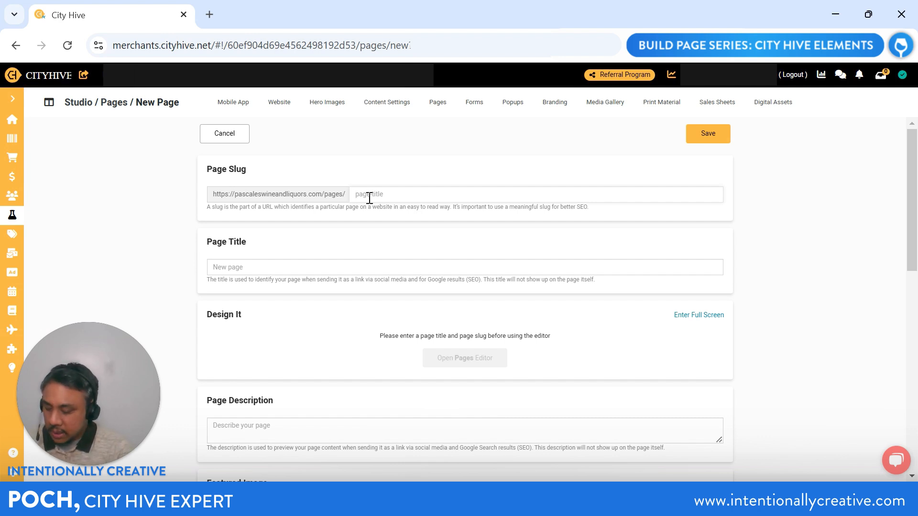
Set the new page's slug to elements-test-page and its title to CH Elements TEST PAGE
type("eleme")
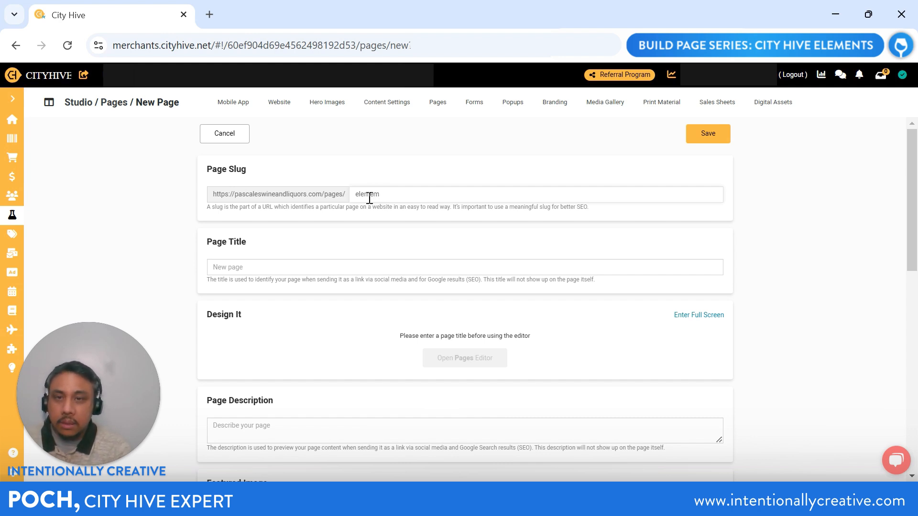
type("nts")
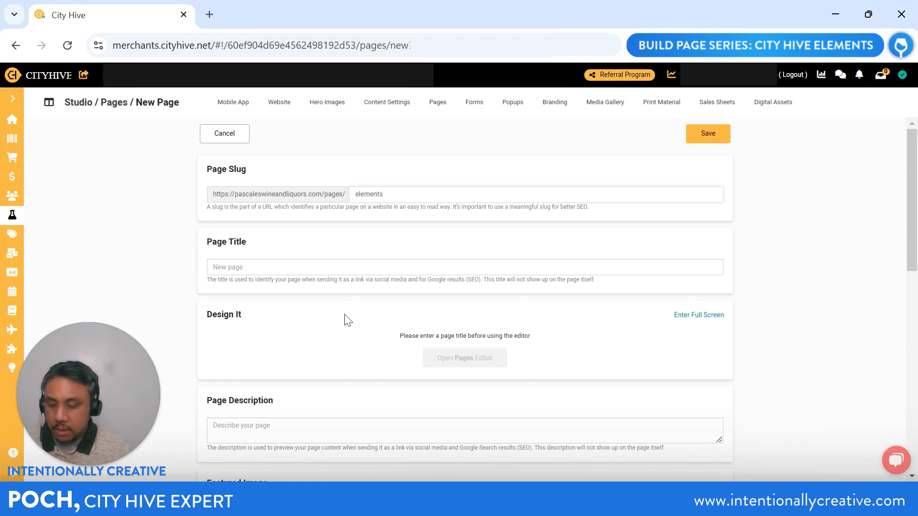
type("-test-")
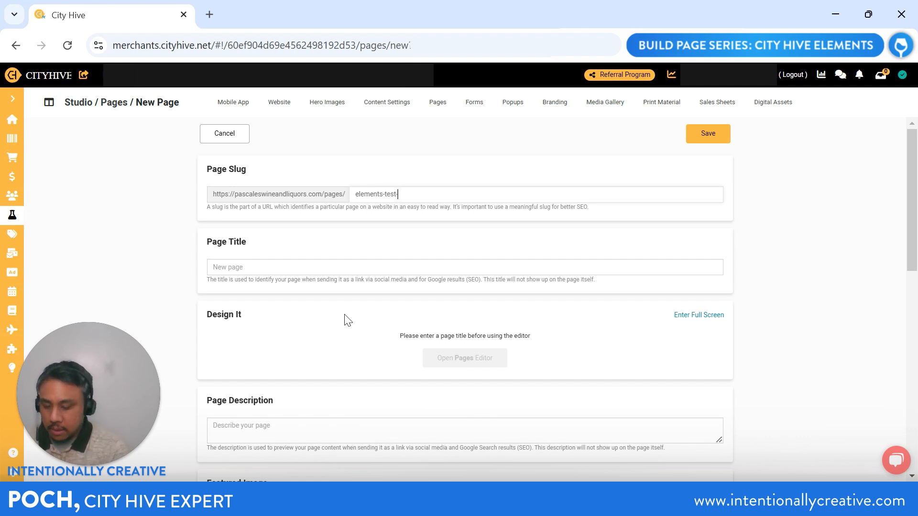
type("page")
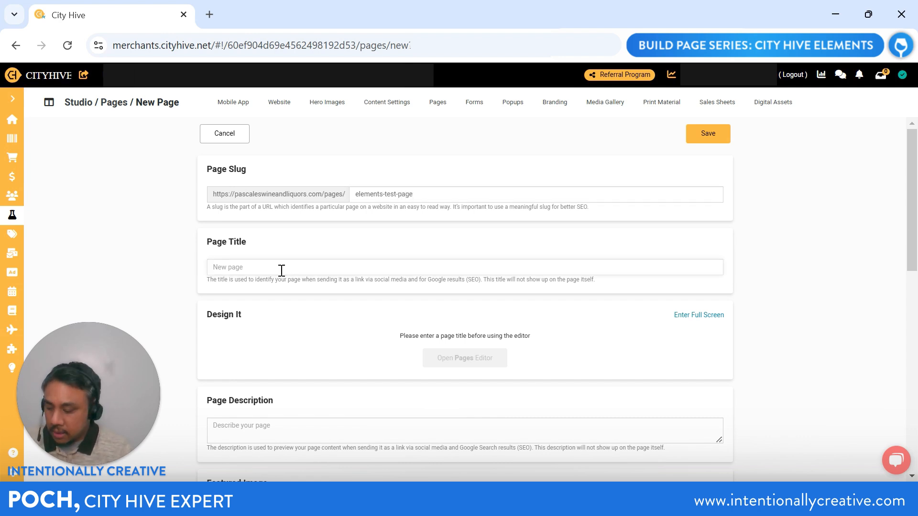
type("E")
key("BackSpace")
type("CH Elements TEST PAGE")
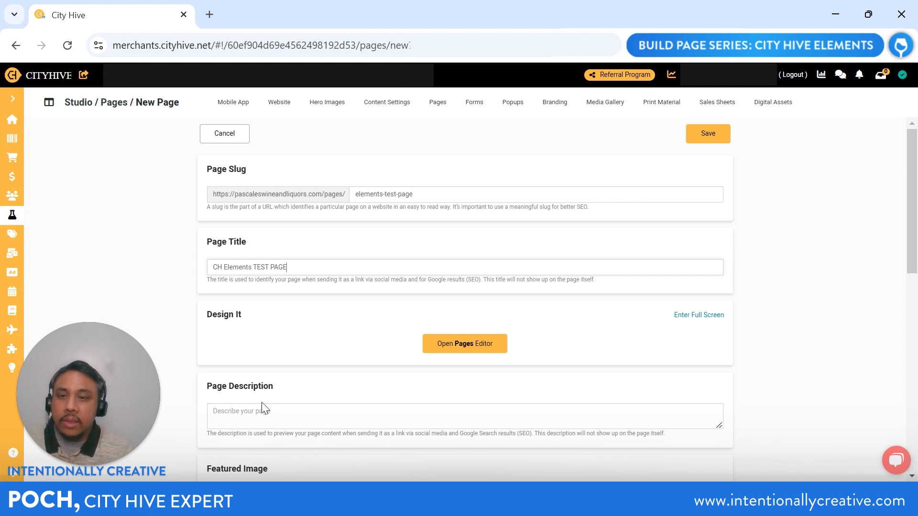
Copy the page title into the page description and open the page in the Pages editor
triple_click(255, 268)
key("ctrl+c")
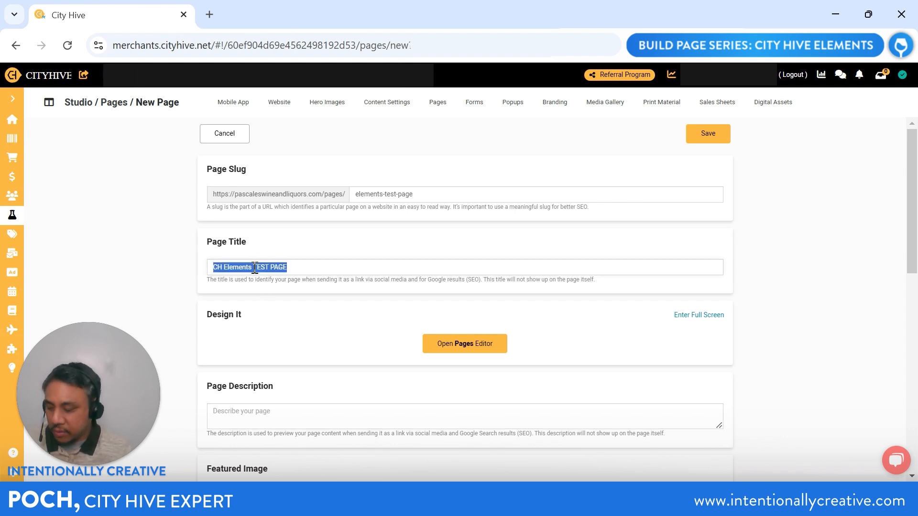
left_click(270, 412)
key("ctrl+v")
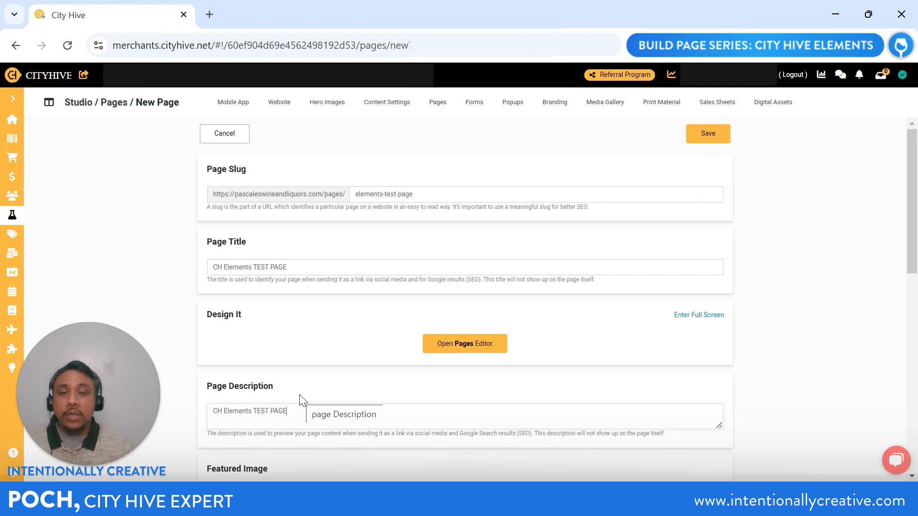
left_click(461, 346)
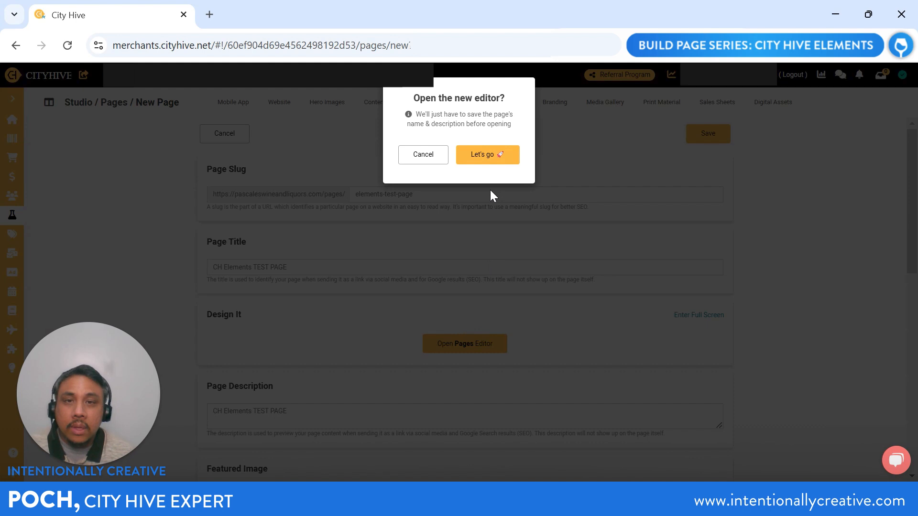
left_click(480, 161)
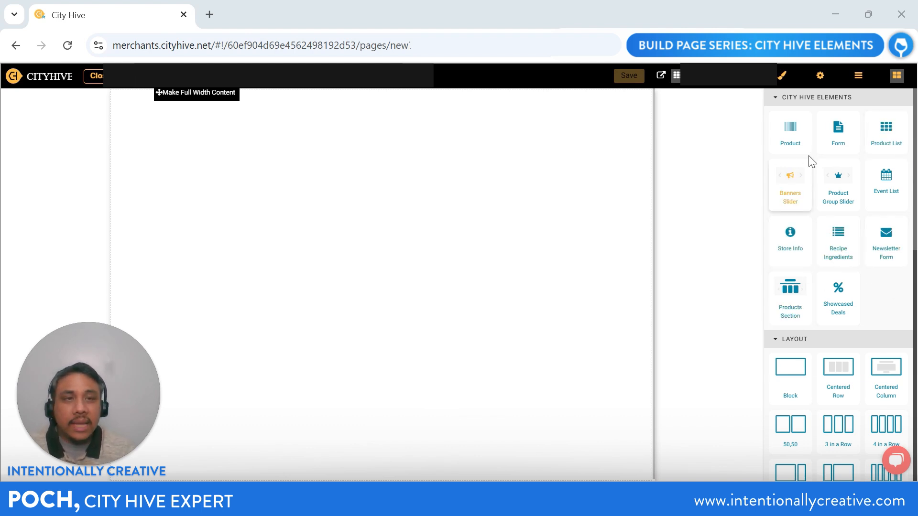
Add a Product element to the empty page and set it to the $26.99 Tito's Handmade Vodka, searching for titos vodka
left_click_drag(782, 134, 362, 177)
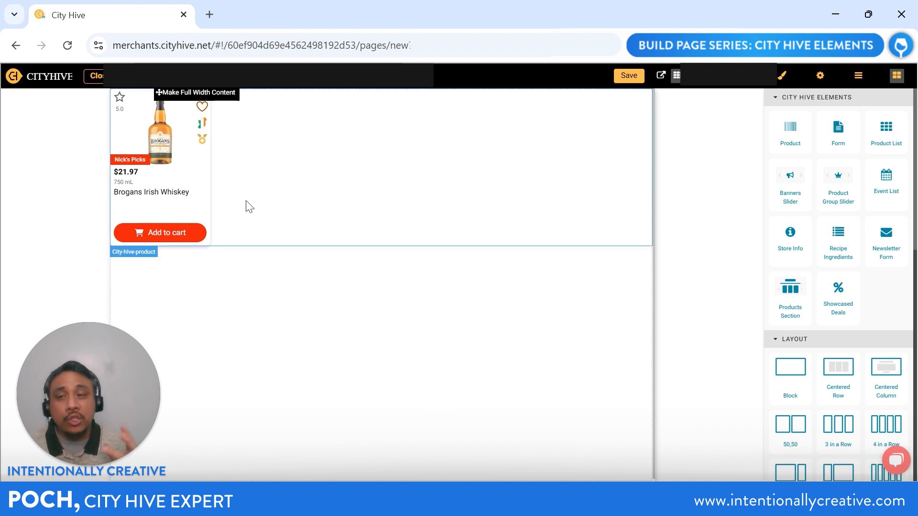
double_click(178, 165)
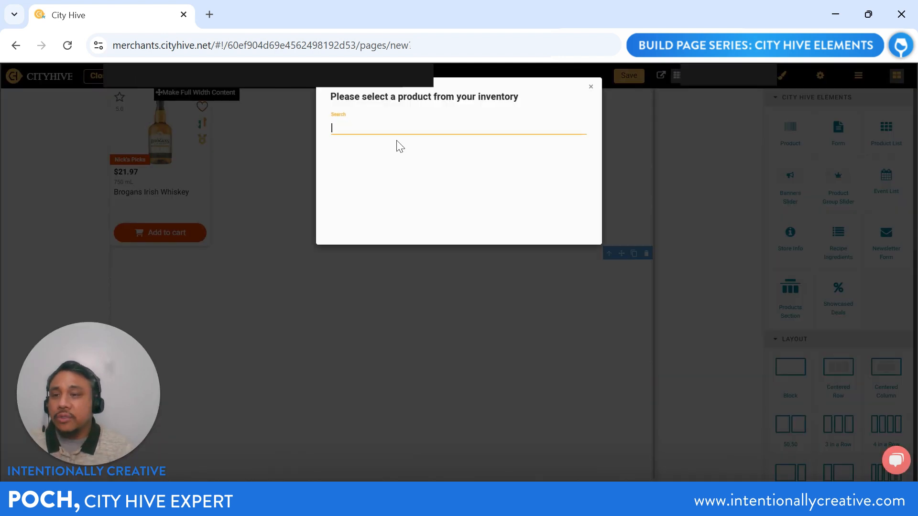
type("tito")
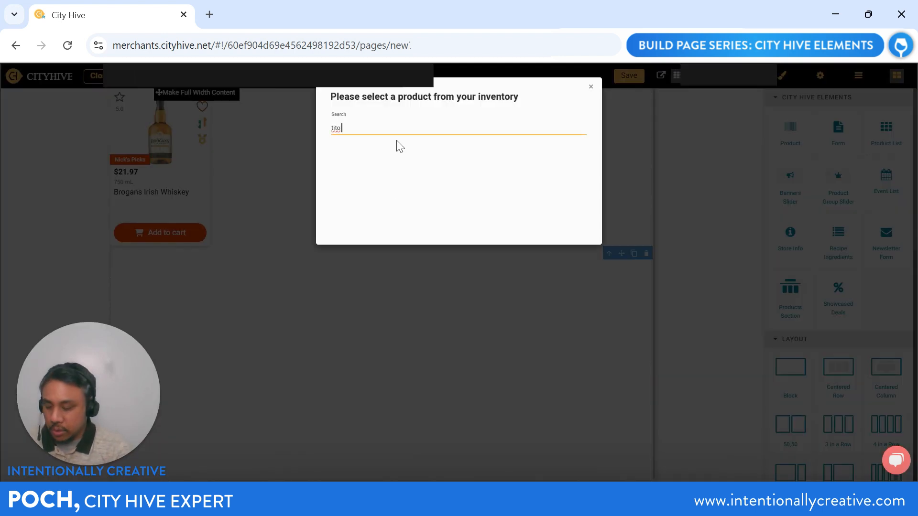
type("s vodka")
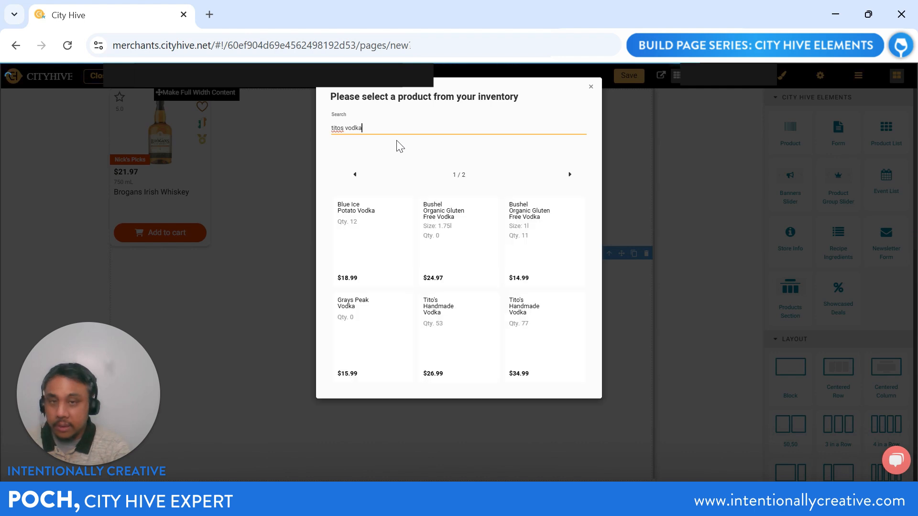
left_click(423, 329)
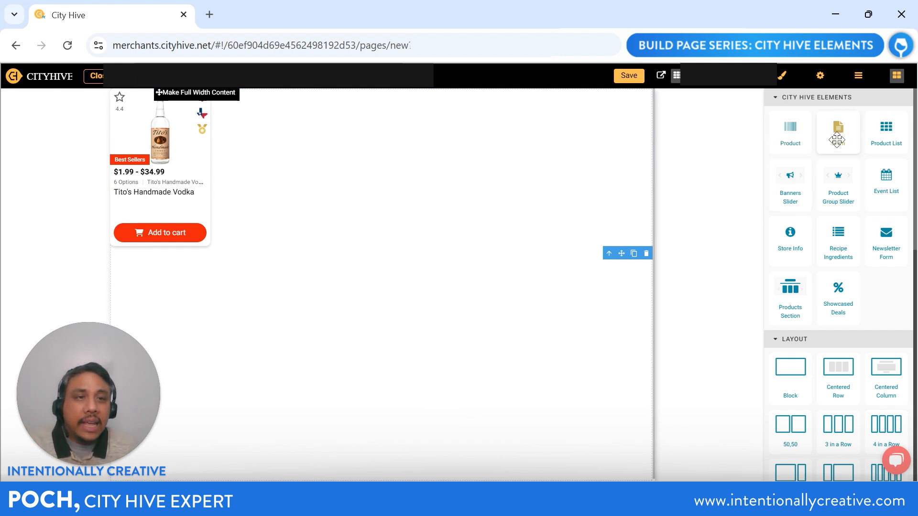
Add a Form element above the vodka product and assign the Employee Application form to it
left_click_drag(839, 137, 227, 302)
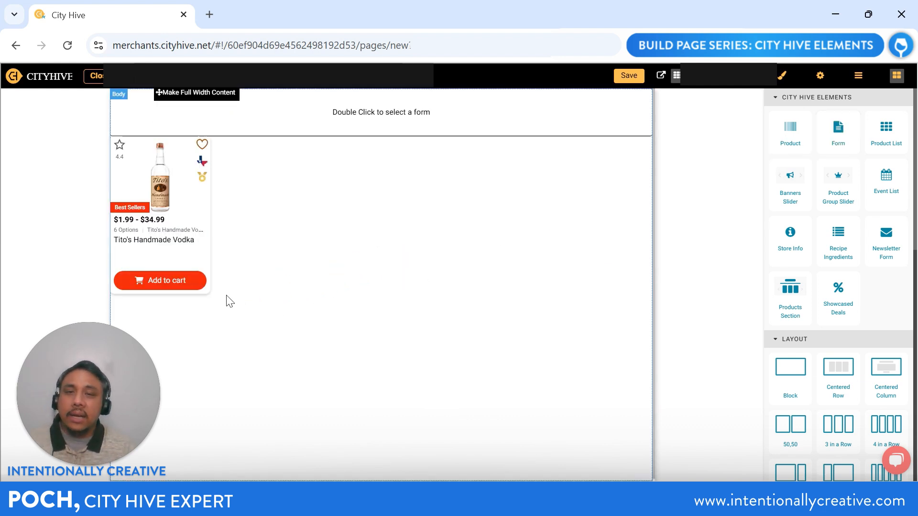
double_click(397, 116)
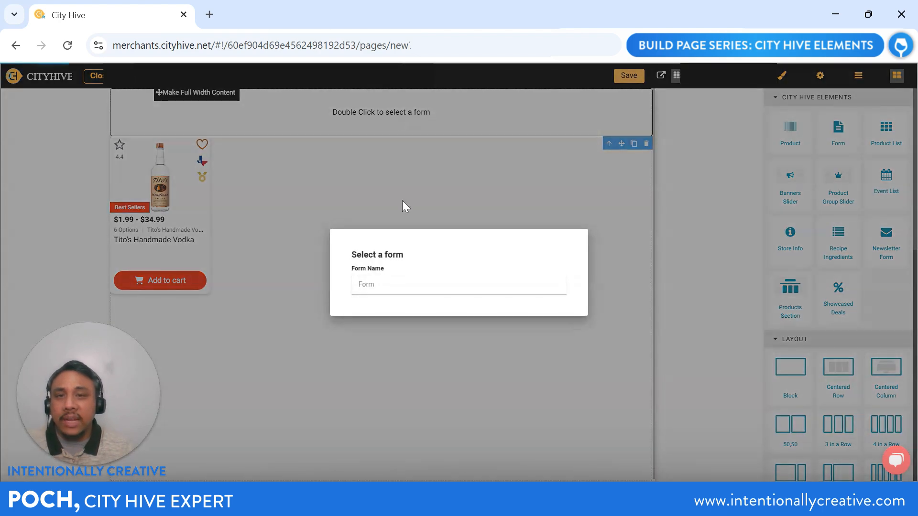
left_click(399, 286)
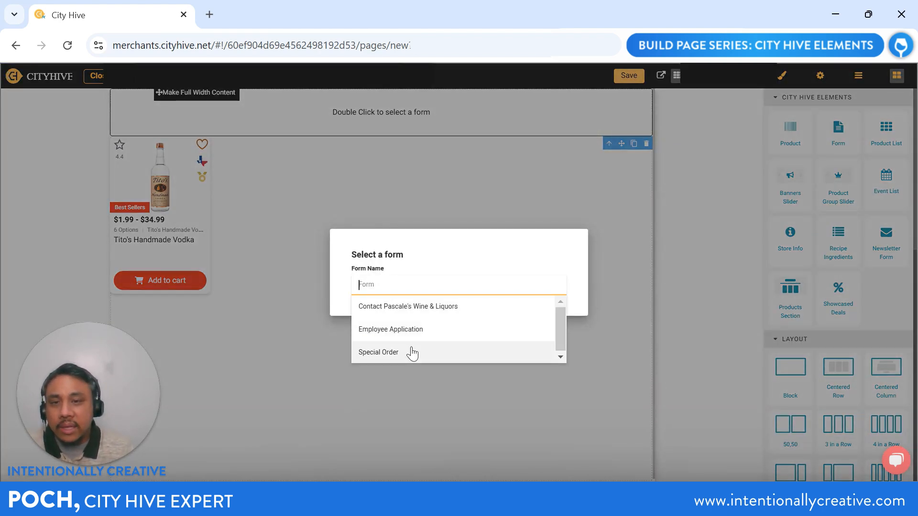
left_click(418, 332)
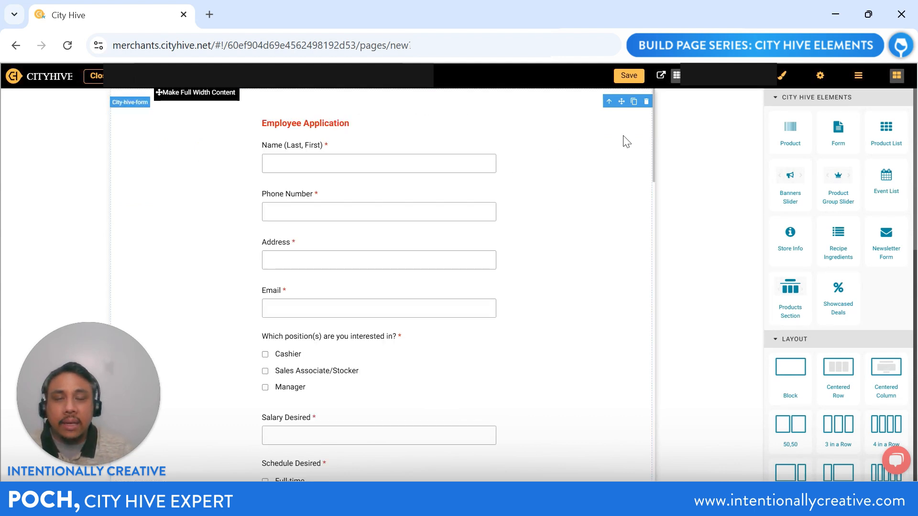
Add a Product List between the application form and the vodka product, and delete the duplicate list below it
scroll(490, 172, "down", 5)
scroll(497, 176, "down", 10)
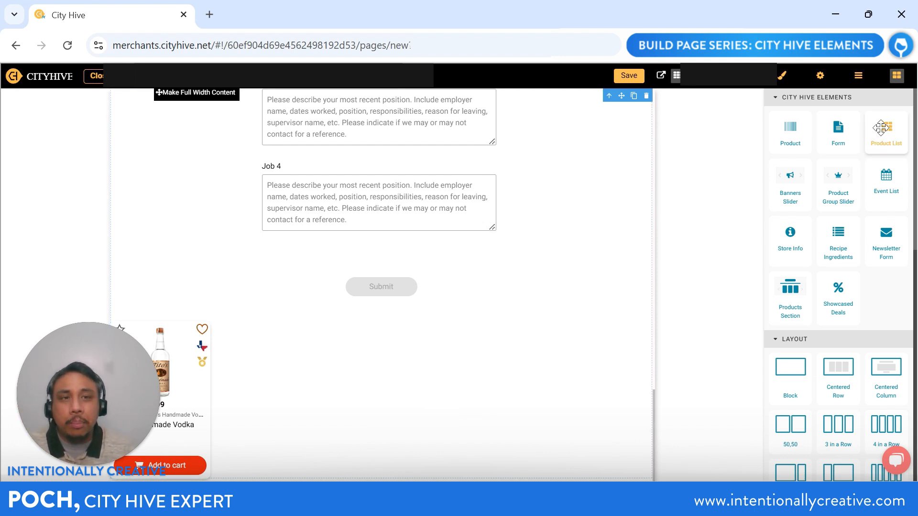
left_click_drag(886, 129, 296, 437)
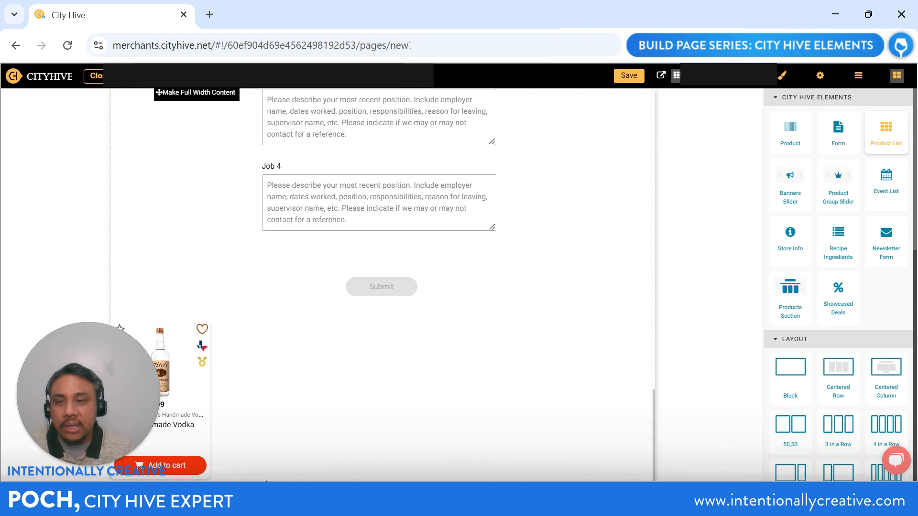
scroll(504, 306, "down", 3)
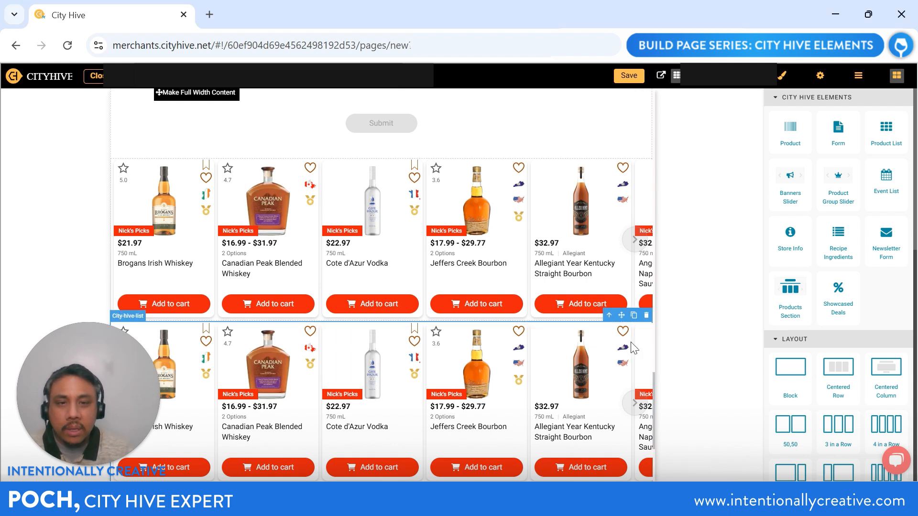
left_click(645, 316)
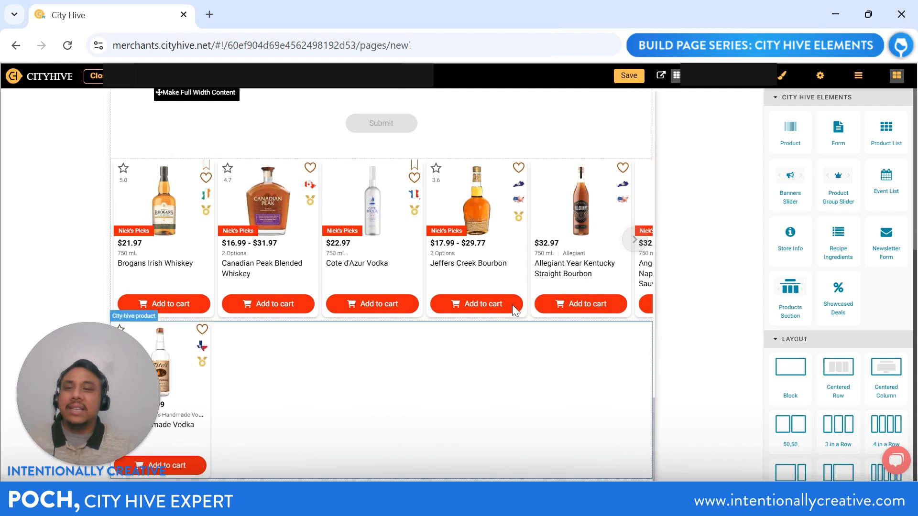
Open the product list's settings, view the available product groups, and close the selection without choosing one
left_click(204, 250)
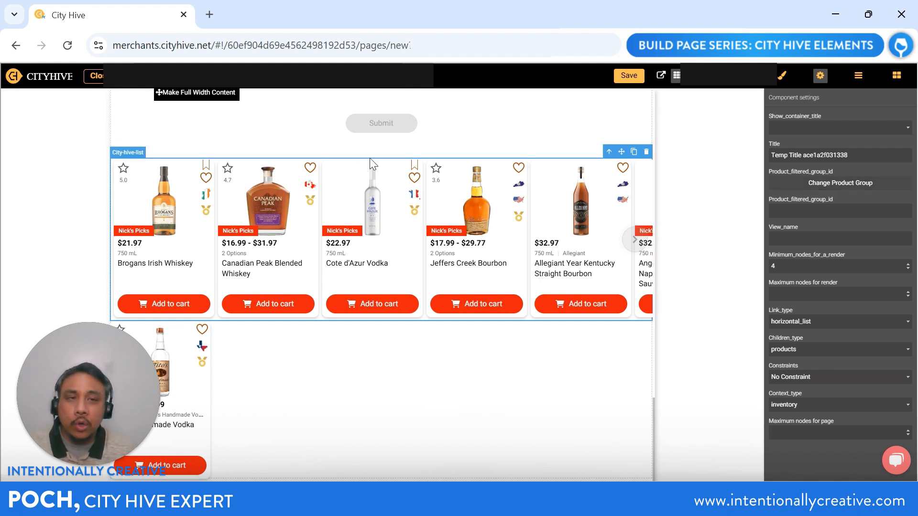
left_click(844, 187)
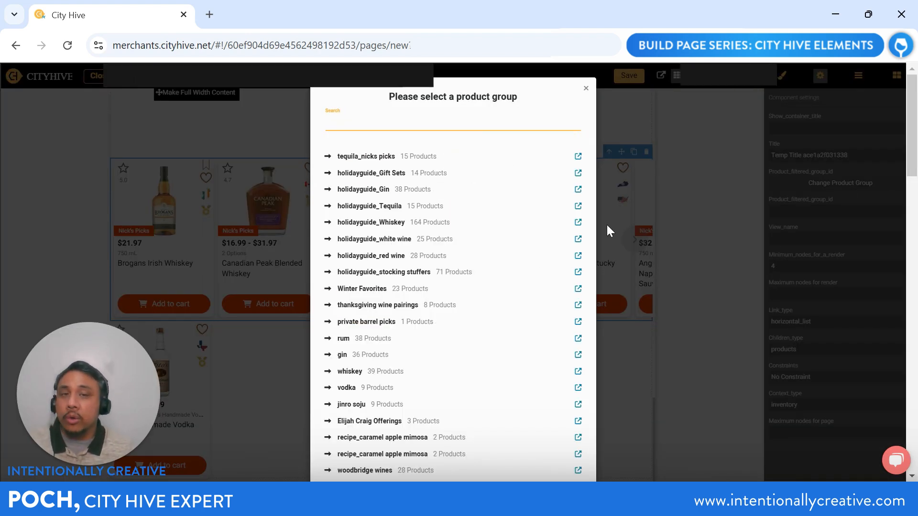
left_click(712, 140)
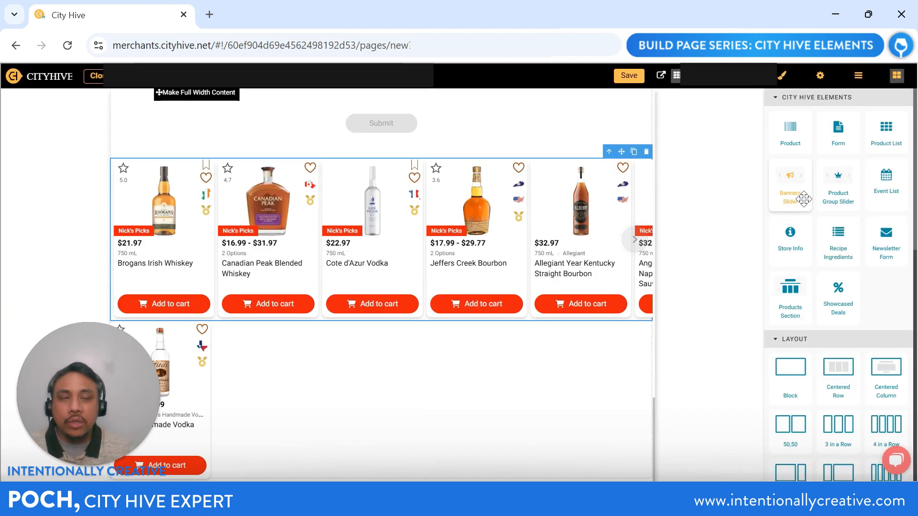
Add a Banners Slider below the product list and a Product Group Slider beneath it, and advance the latter three slides
left_click_drag(795, 185, 289, 462)
scroll(345, 363, "down", 3)
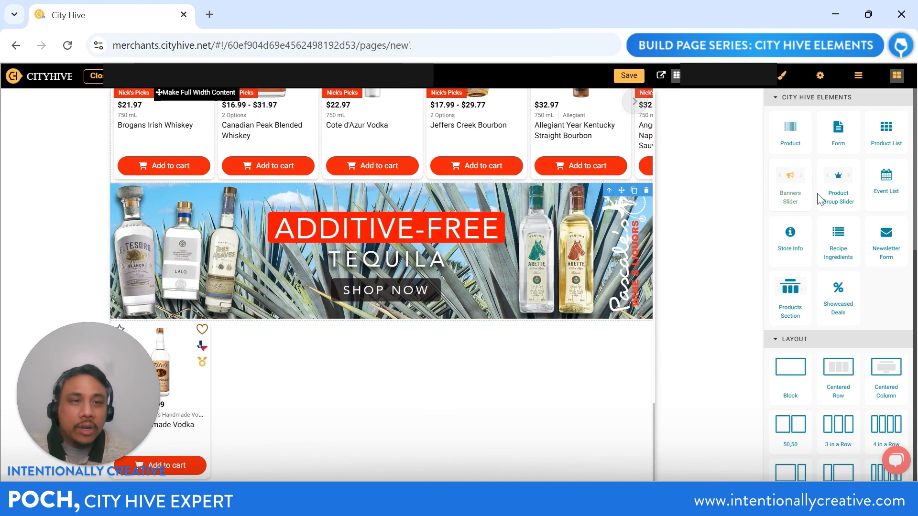
left_click_drag(839, 187, 286, 337)
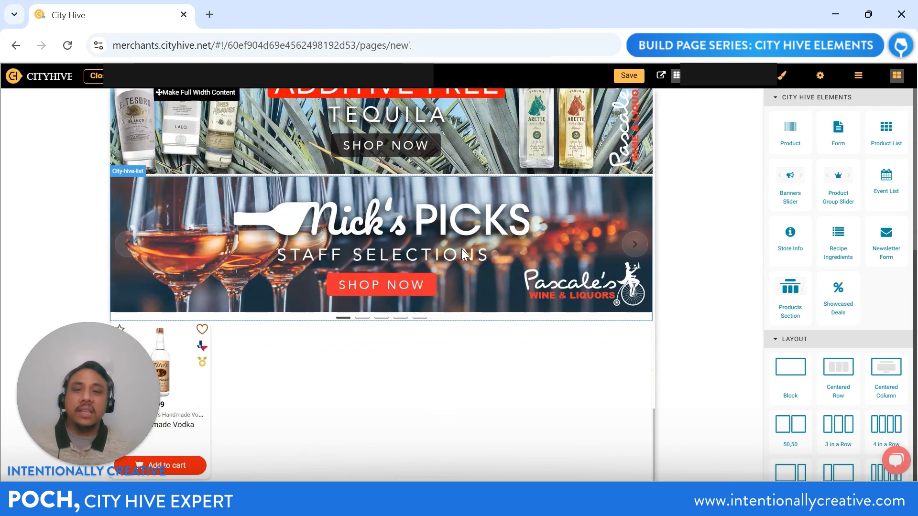
left_click(641, 252)
left_click(641, 252)
left_click(641, 252)
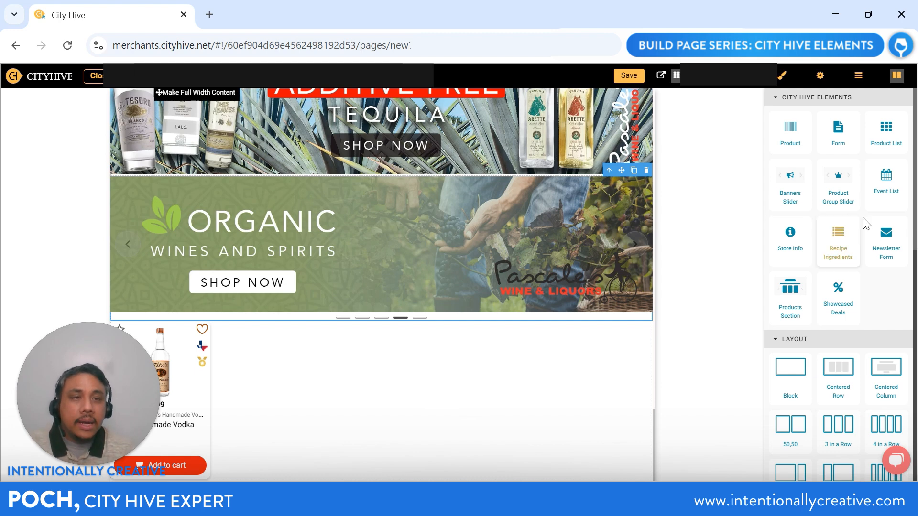
Add an Event List below the product group slider and a Store Info element beneath it
left_click_drag(886, 182, 263, 350)
scroll(282, 335, "down", 2)
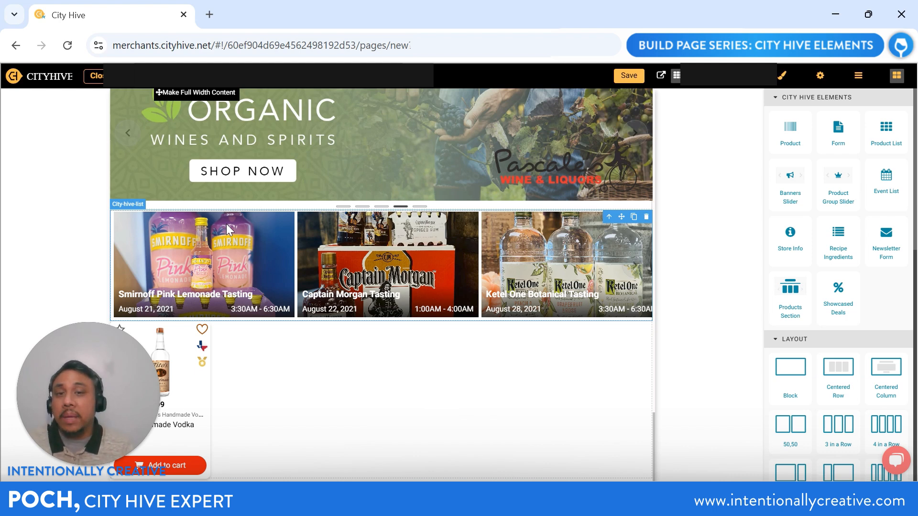
left_click_drag(790, 237, 263, 351)
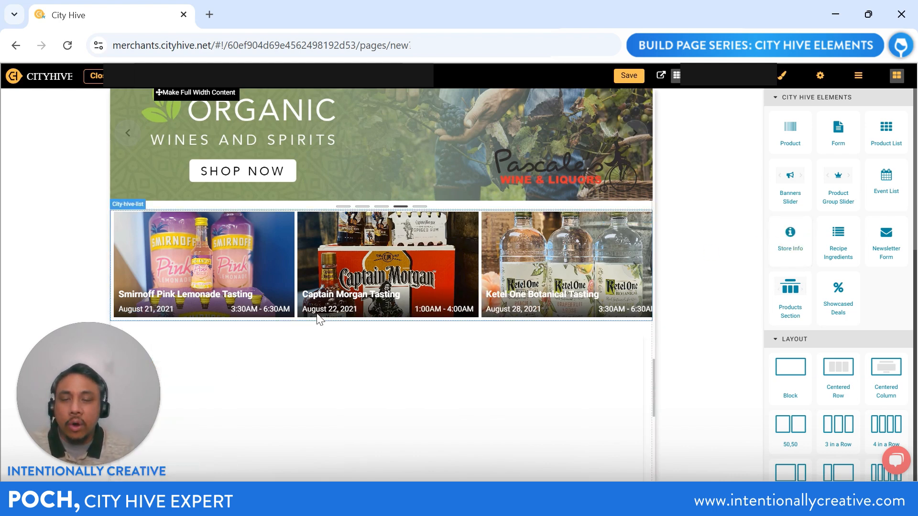
scroll(336, 316, "down", 8)
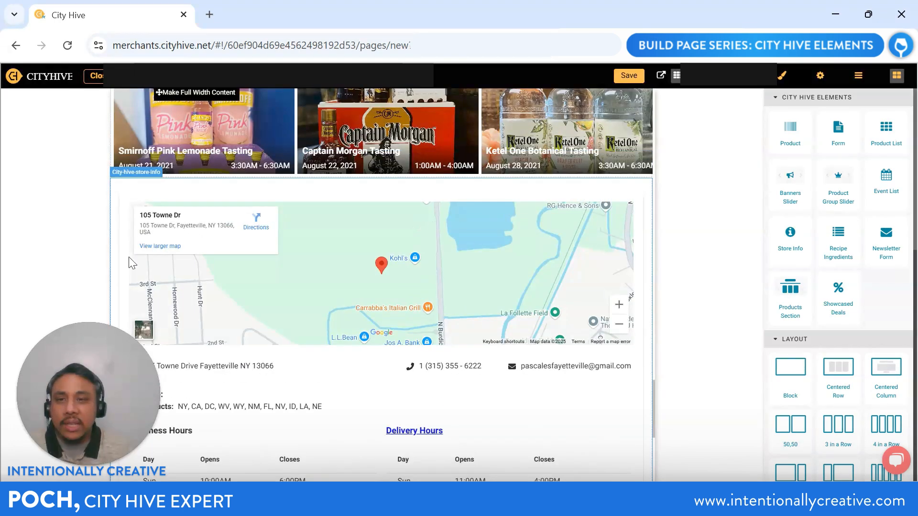
scroll(397, 316, "down", 6)
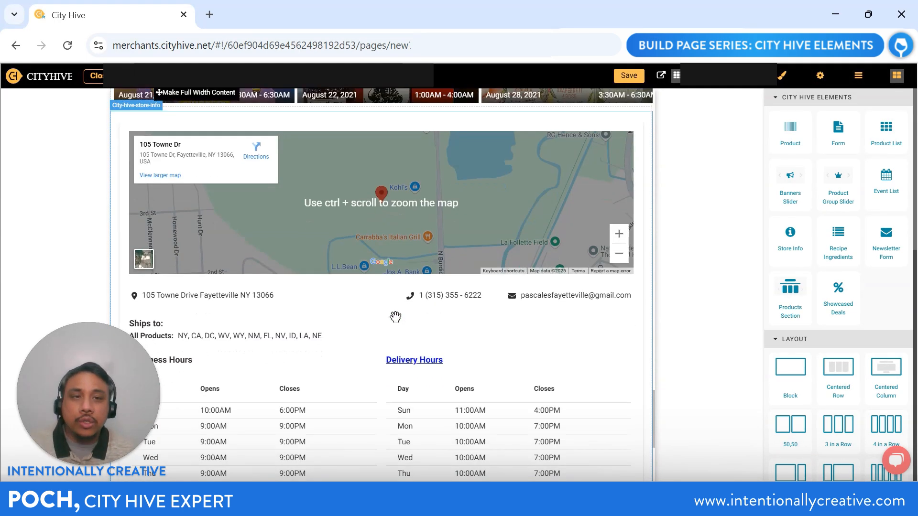
Add a Recipe Ingredients element between the event list and the store info
left_click_drag(838, 242, 324, 292)
scroll(324, 290, "down", 5)
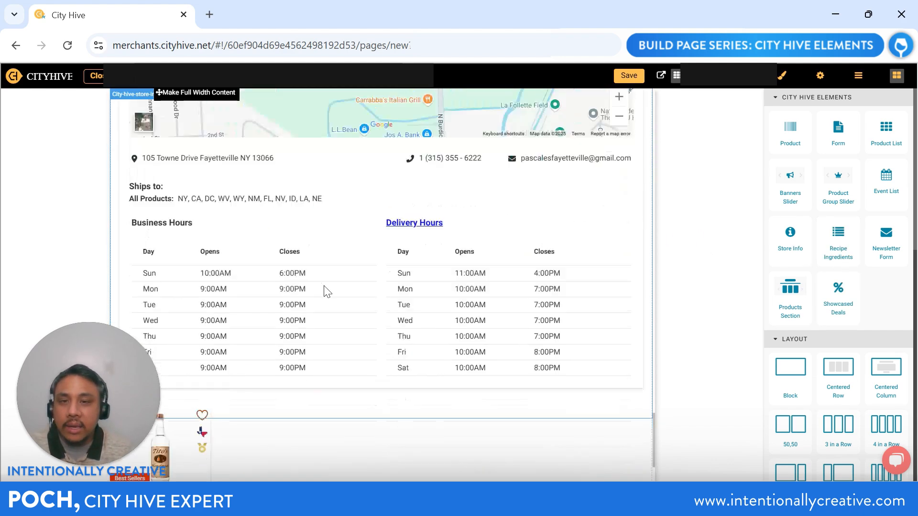
scroll(386, 302, "up", 8)
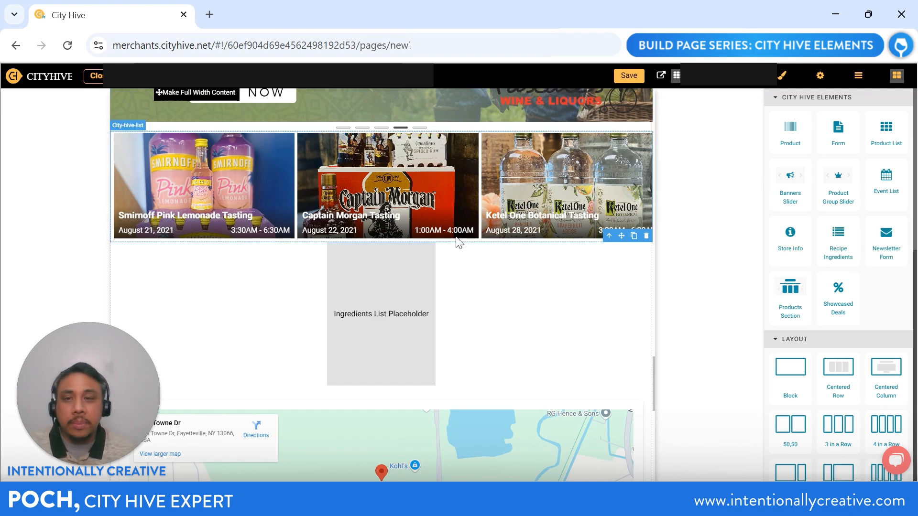
scroll(450, 246, "down", 10)
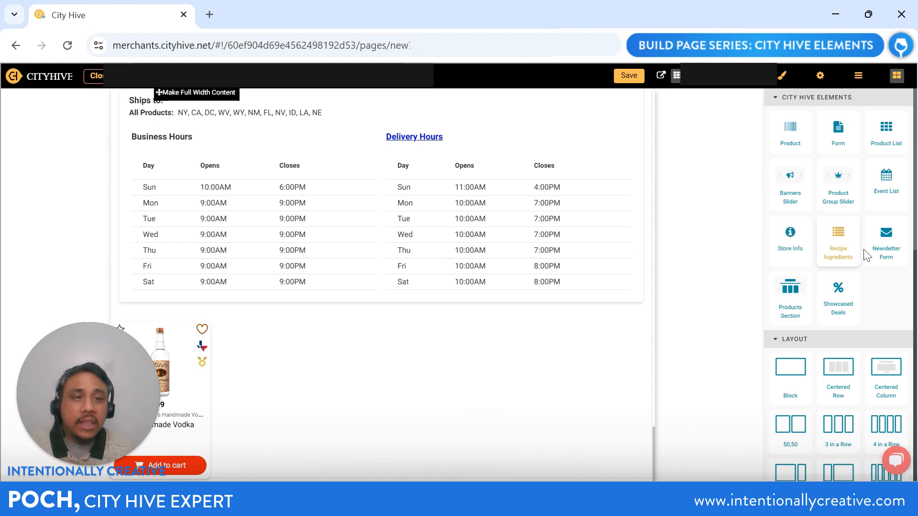
Add a Newsletter Form element below the store info's business and delivery hours
left_click_drag(887, 249, 333, 416)
scroll(383, 373, "down", 5)
scroll(394, 353, "up", 3)
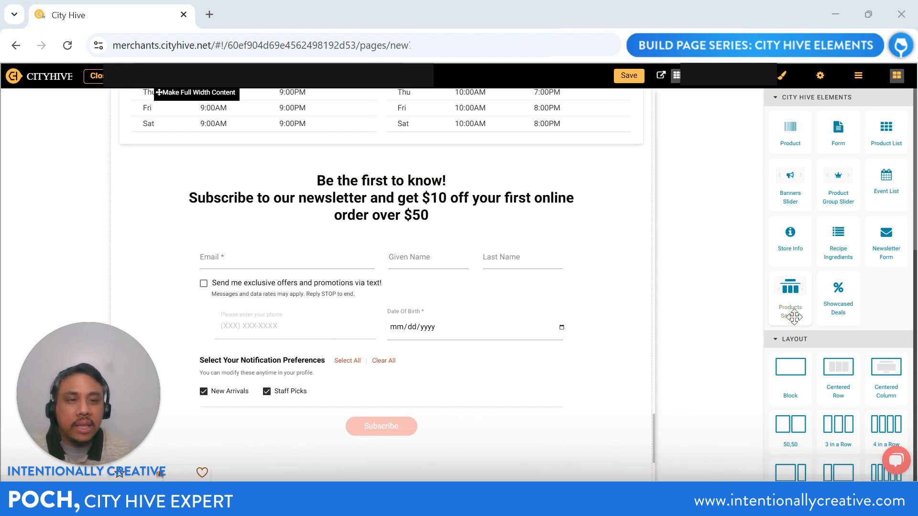
Add a Products Section below the newsletter form and open its component settings
left_click_drag(794, 316, 414, 384)
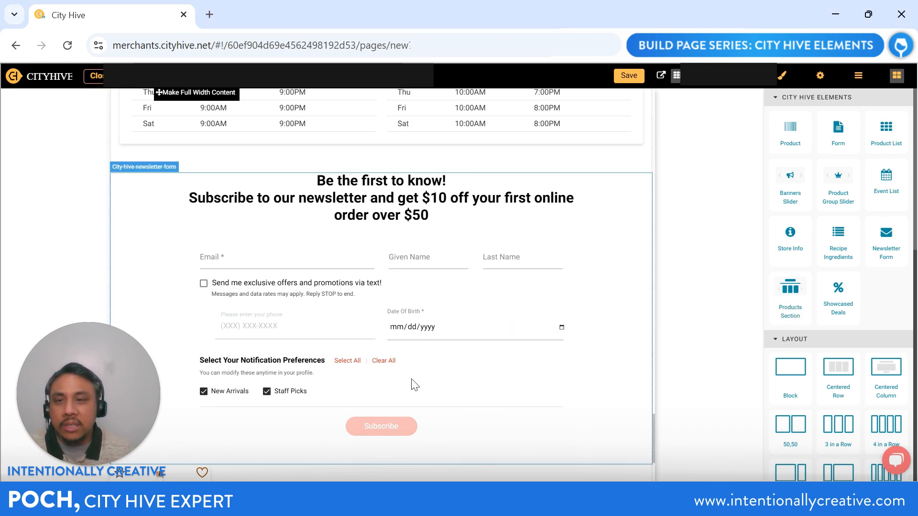
scroll(361, 261, "down", 5)
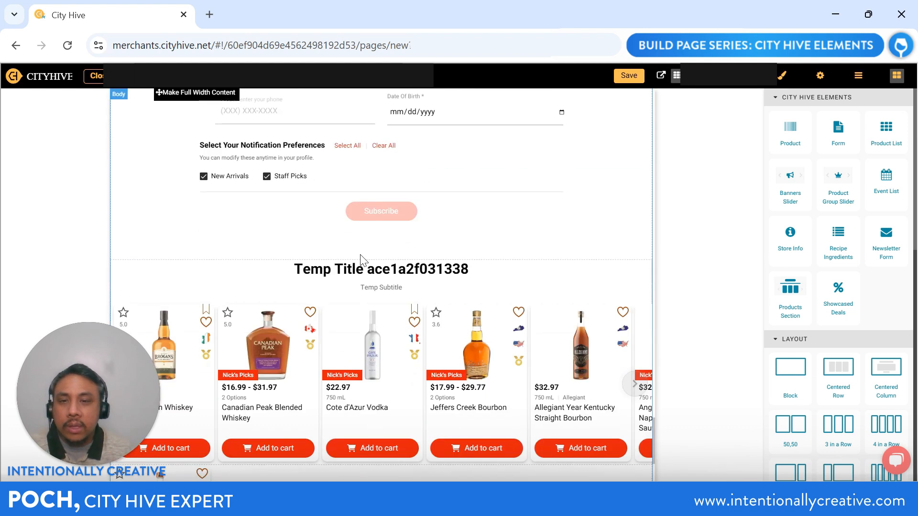
scroll(362, 261, "down", 3)
scroll(361, 258, "up", 1)
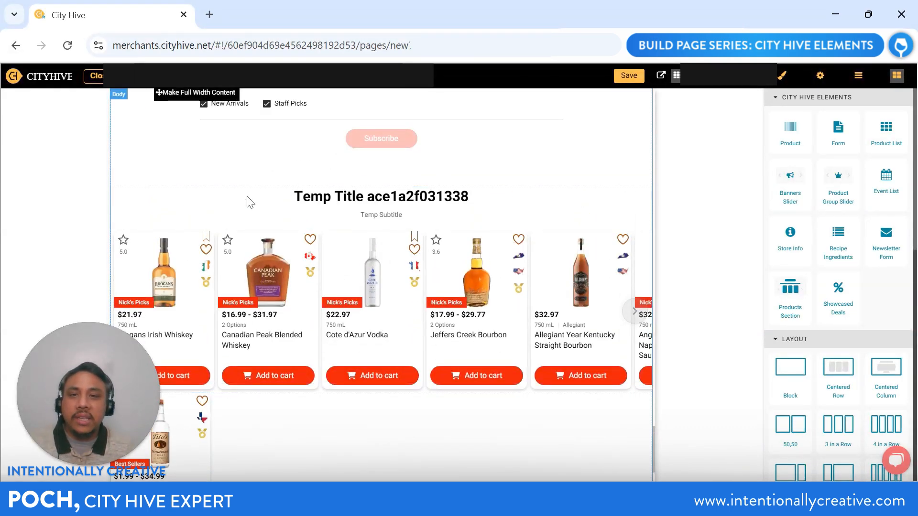
left_click(356, 207)
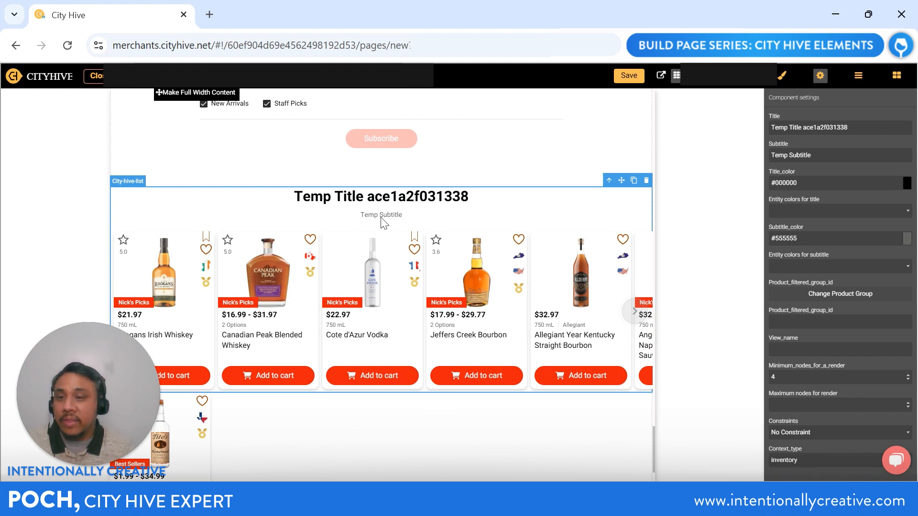
Add a Showcased Deals element directly below the products section
left_click(896, 75)
left_click_drag(838, 290, 280, 404)
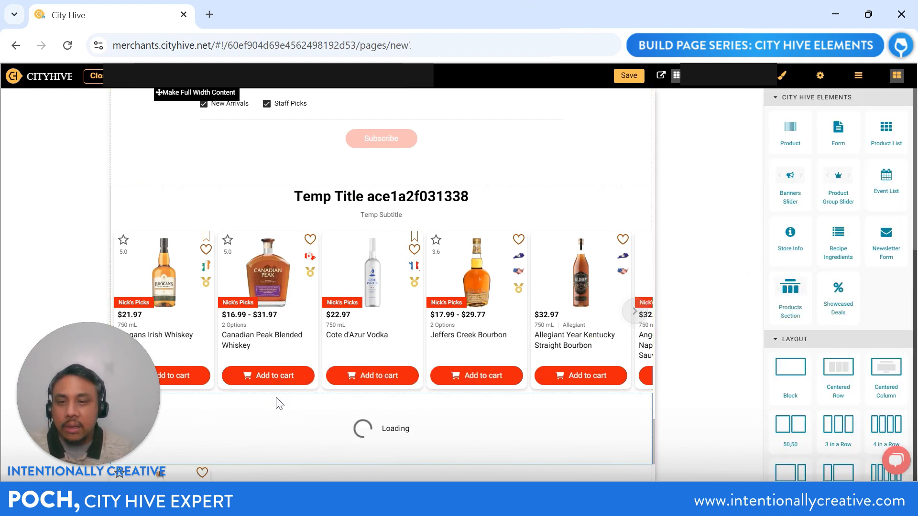
scroll(287, 382, "down", 3)
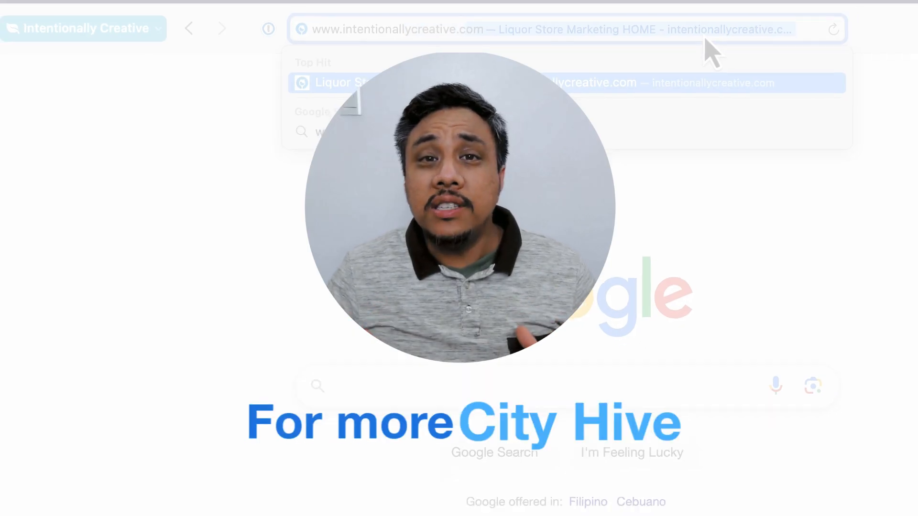
key("Return")
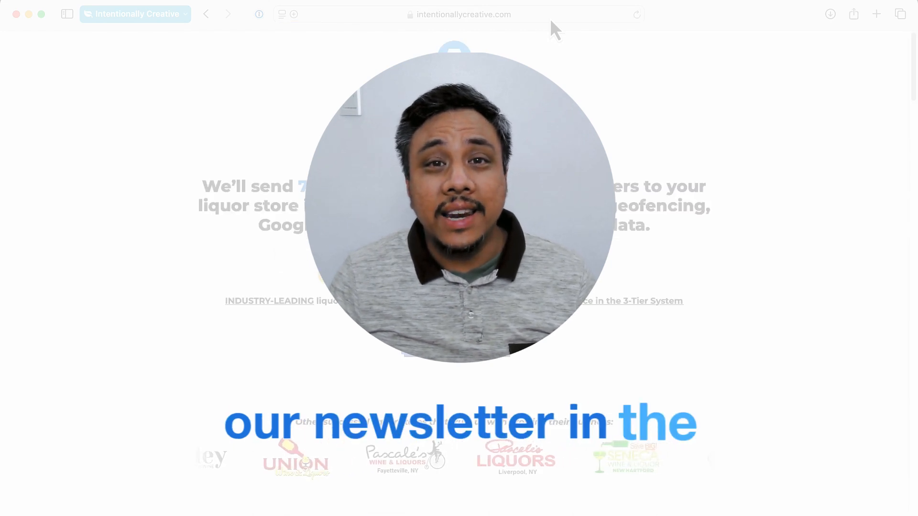
scroll(459, 286, "down", 5)
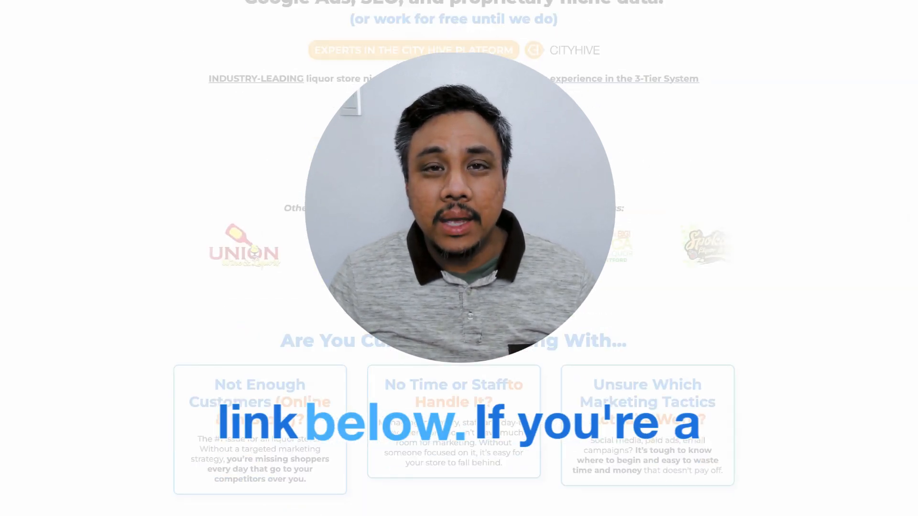
scroll(630, 153, "down", 10)
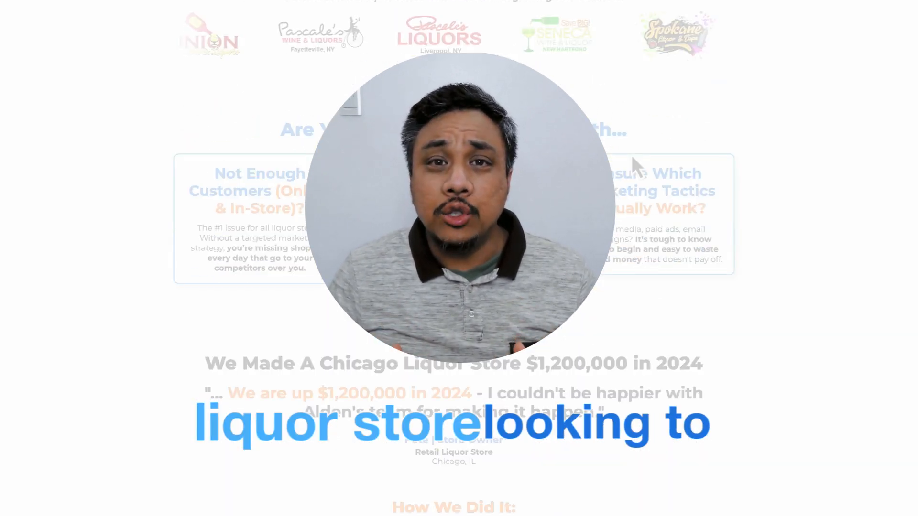
scroll(630, 153, "down", 12)
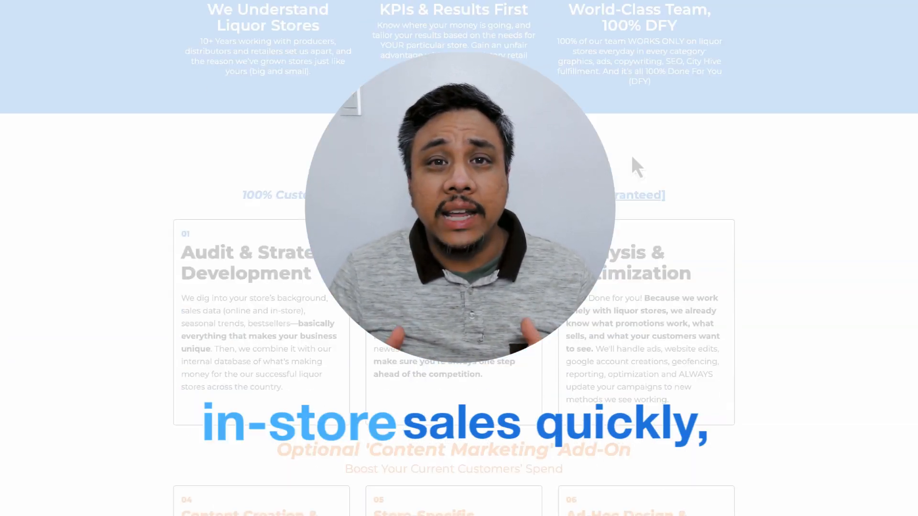
scroll(631, 153, "down", 15)
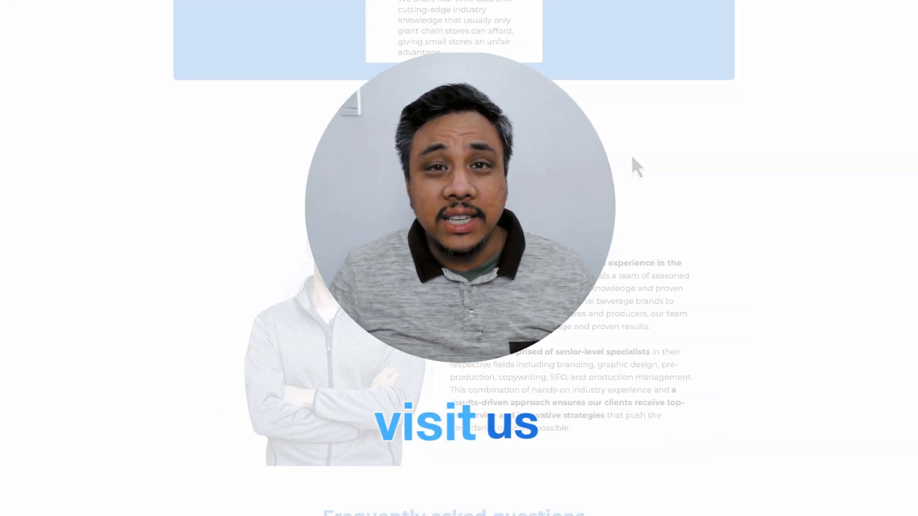
scroll(631, 153, "down", 8)
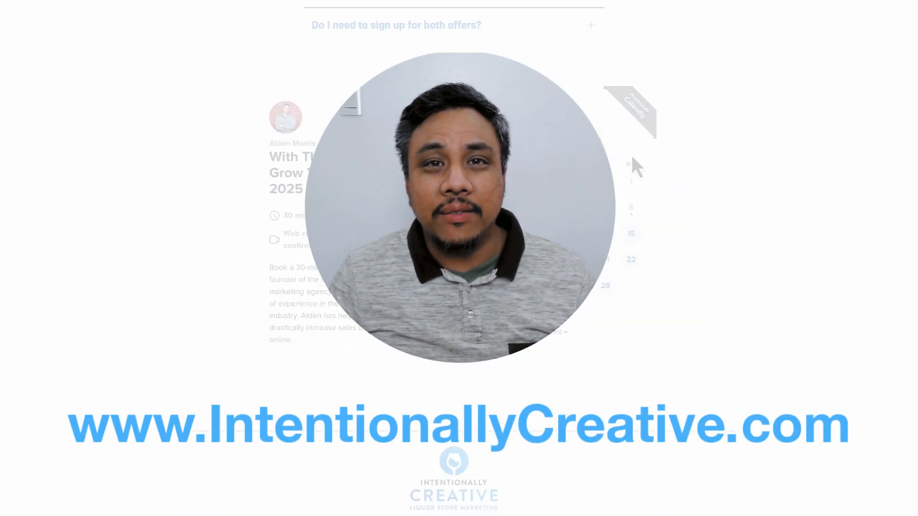